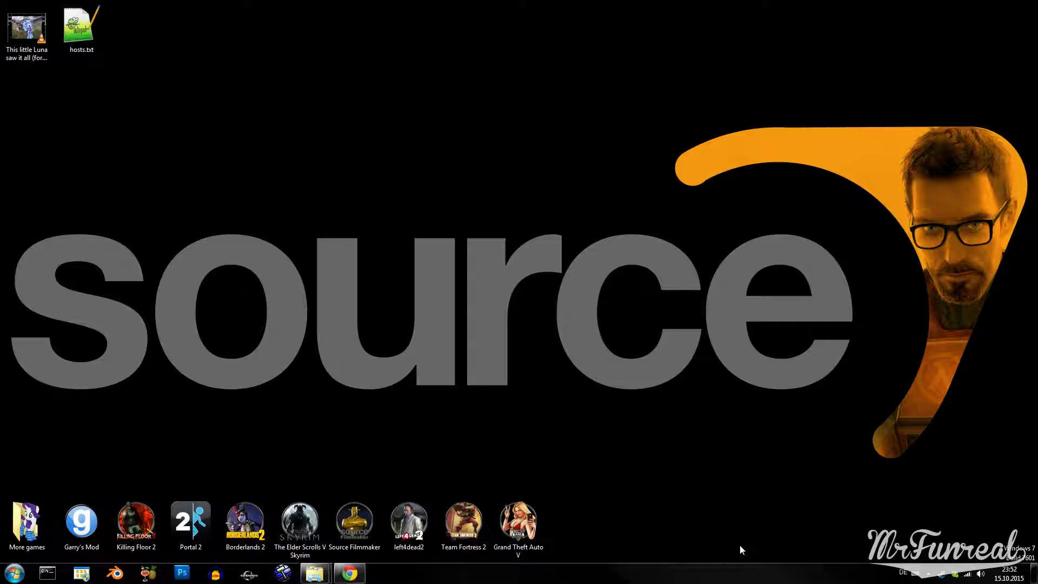
# Show the Crowbar Steam group page in Chrome, switch to the Notepad++ home page, then minimize Chrome
pyautogui.click(349, 573)
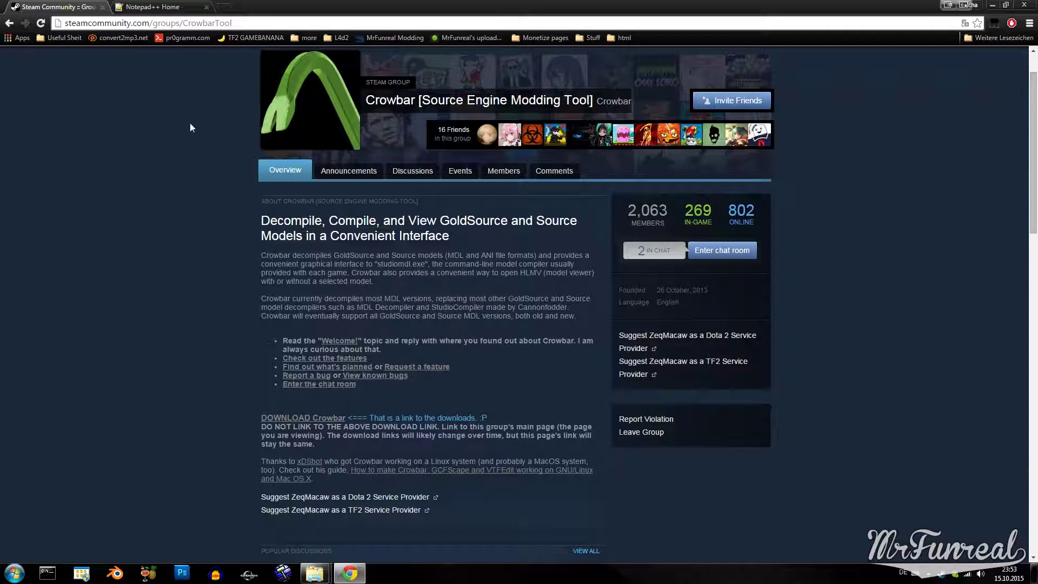
pyautogui.click(193, 7)
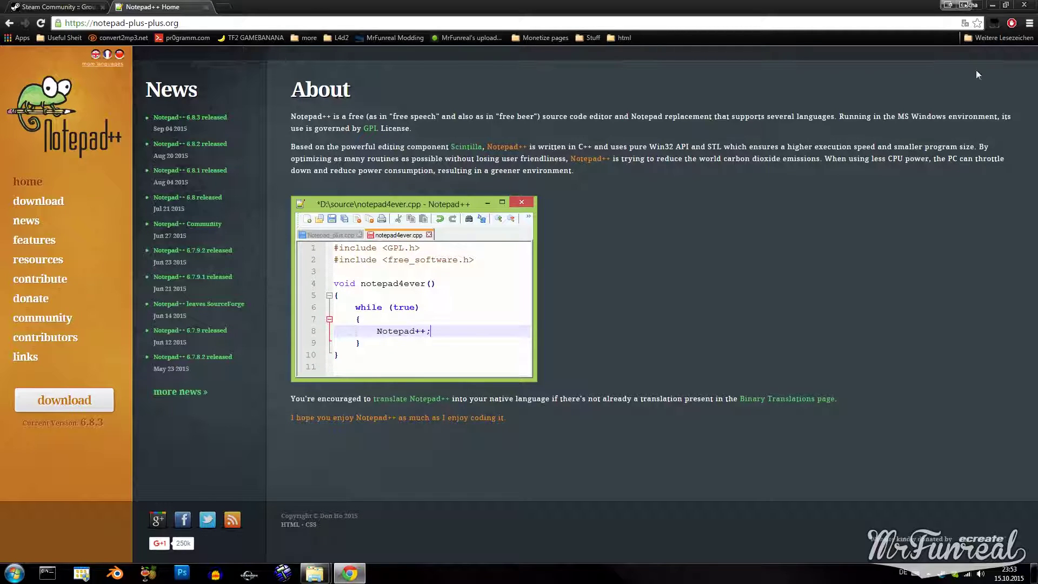
pyautogui.click(992, 5)
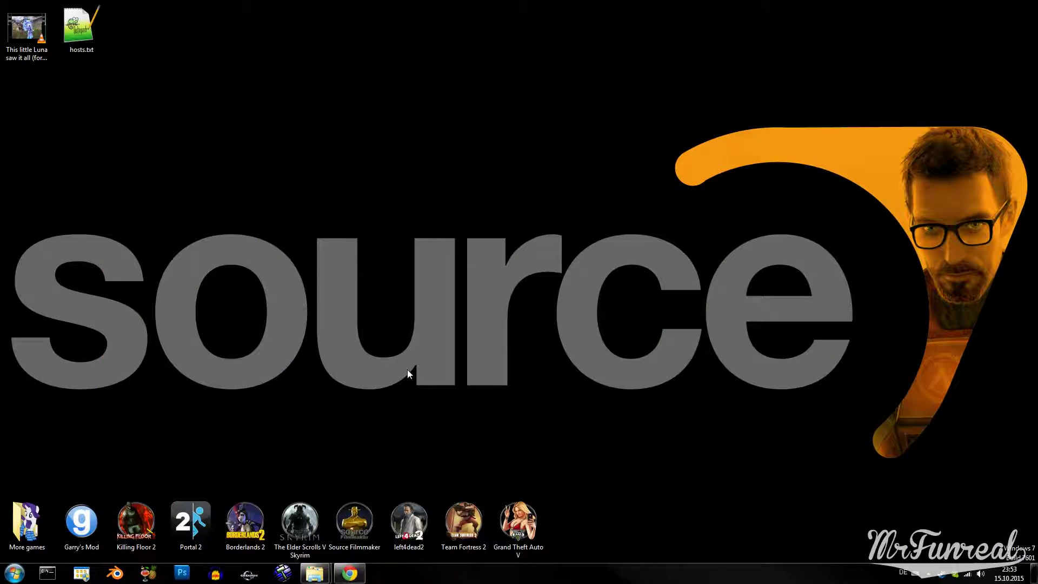
pyautogui.moveTo(314, 572)
pyautogui.click(346, 523)
pyautogui.doubleClick(476, 201)
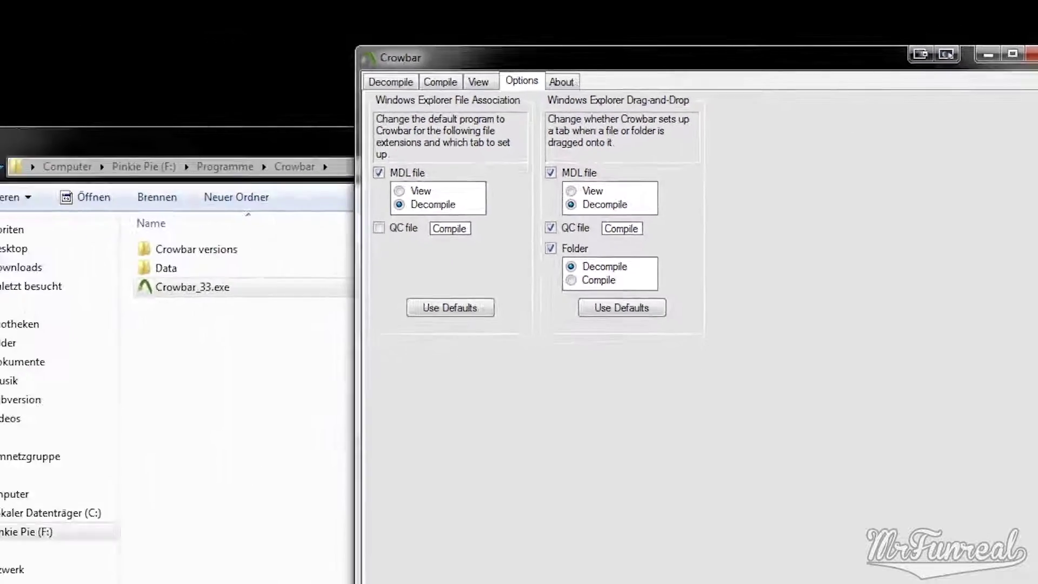
pyautogui.hotkey('alt', 'F4')
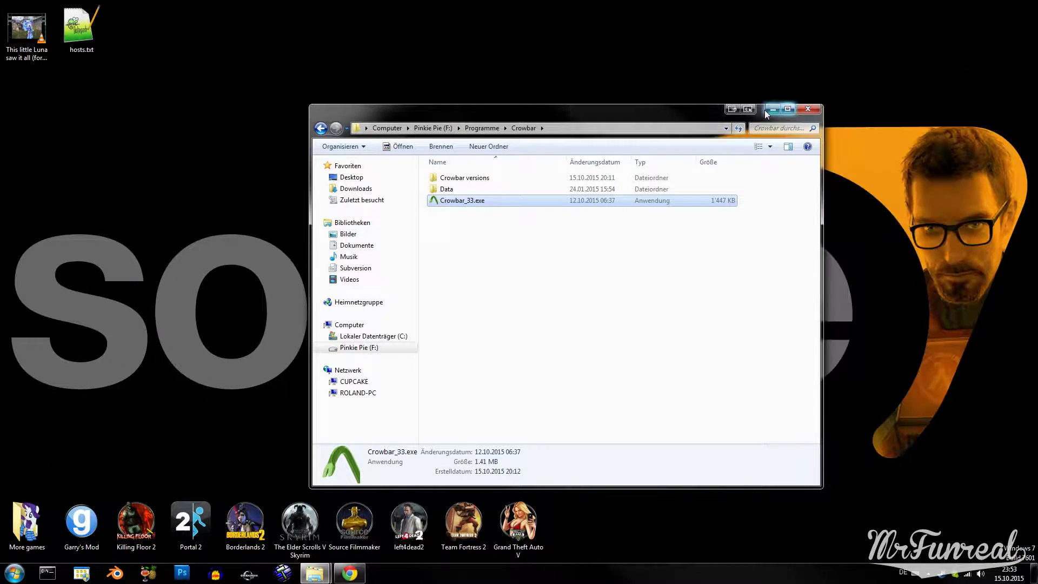
pyautogui.click(766, 110)
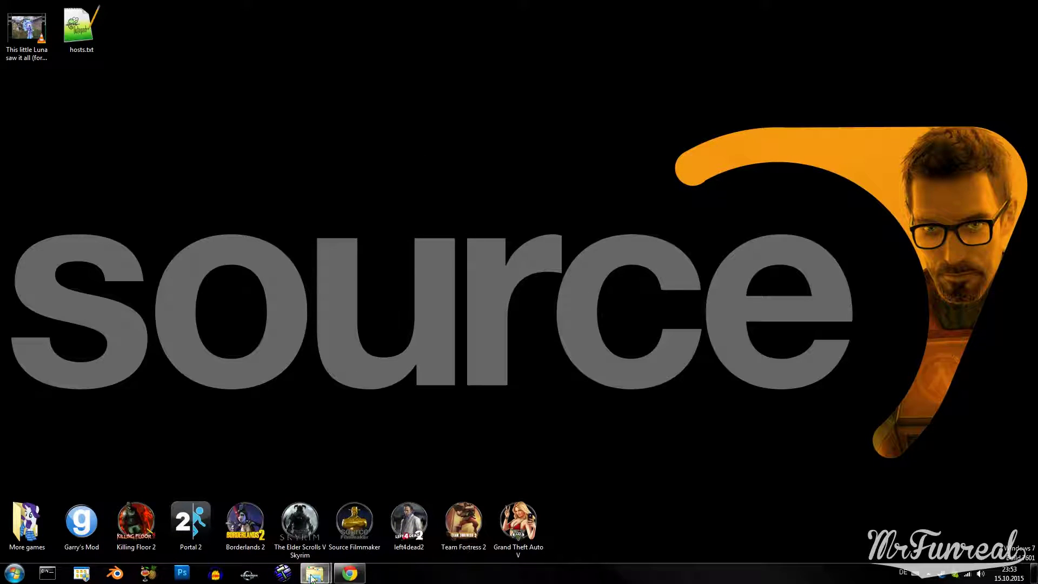
# Open rescue_pilot_01.mdl from the npcs models folder in Crowbar's Decompile tab
pyautogui.moveTo(312, 577)
pyautogui.click(283, 527)
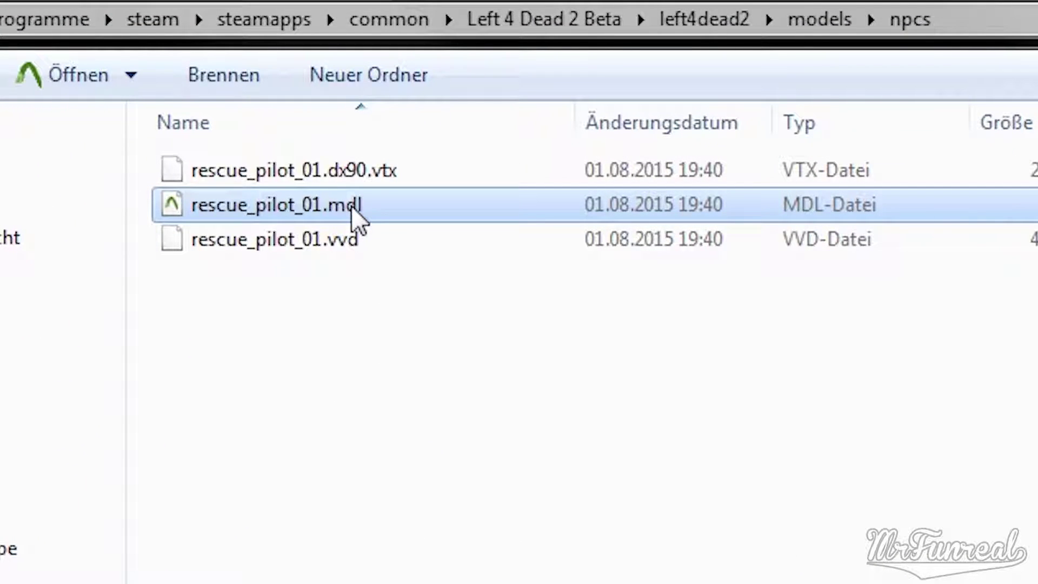
pyautogui.doubleClick(296, 205)
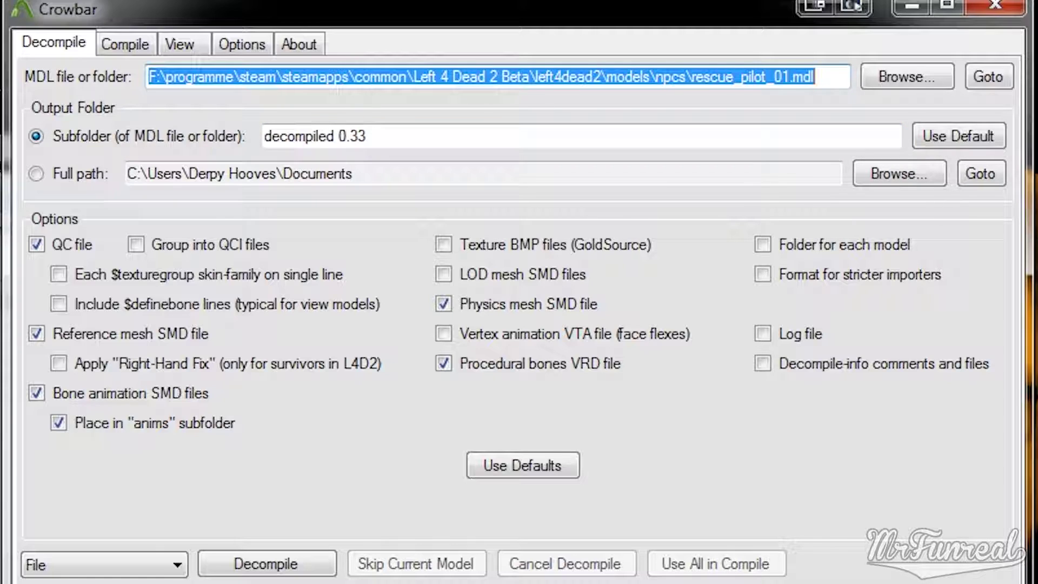
# Set Crowbar's output to a full path: a new Desktop folder named 'Pilot'
pyautogui.click(56, 177)
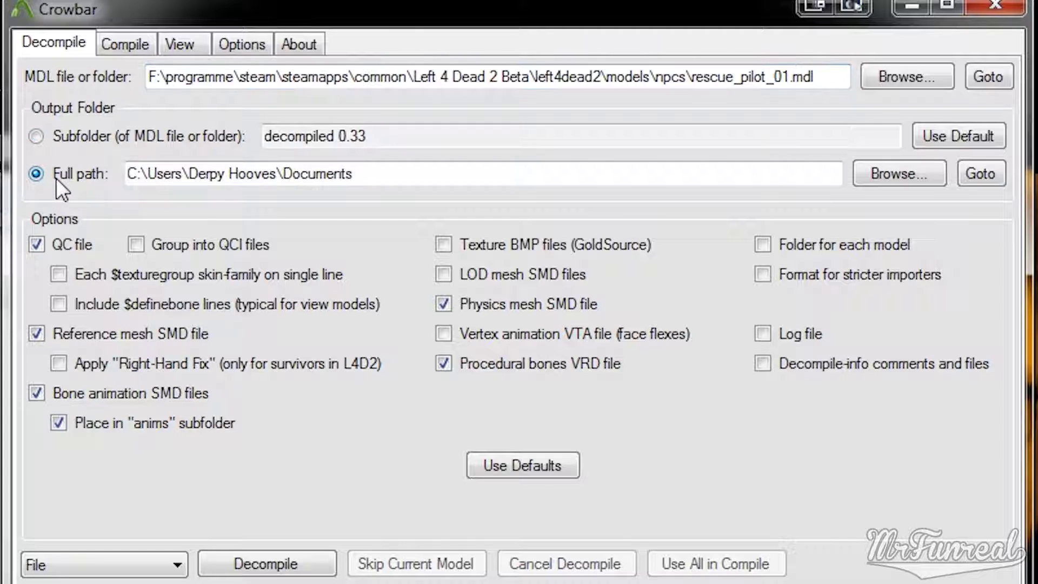
pyautogui.click(893, 172)
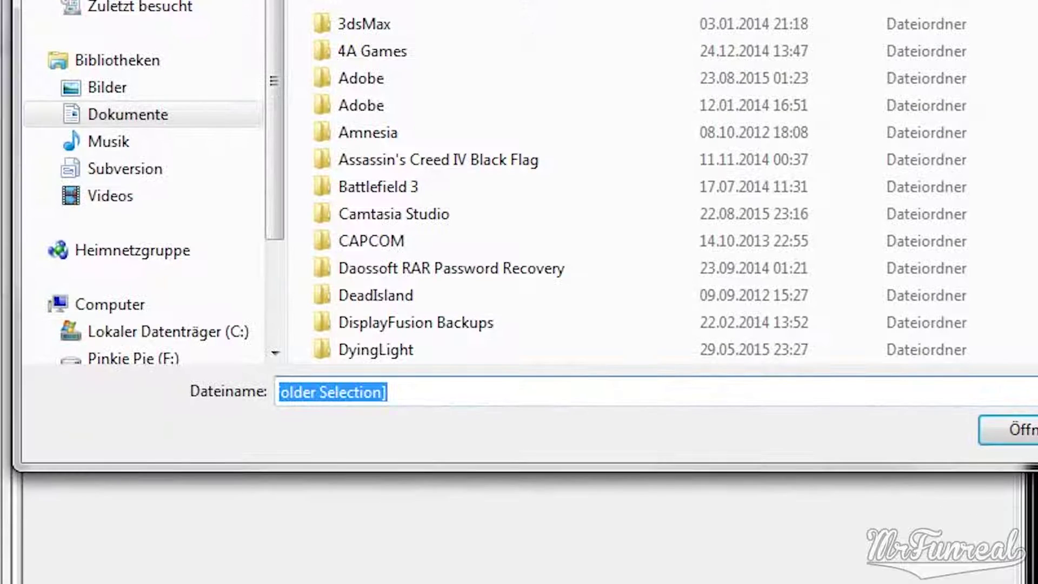
pyautogui.hotkey('alt', 'Up')
pyautogui.hotkey('alt', 'Up')
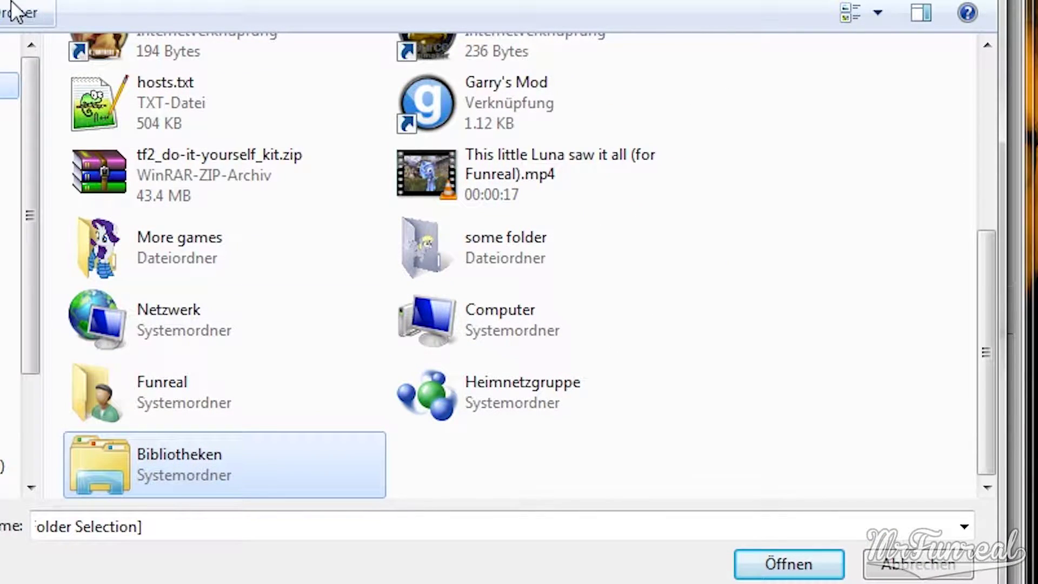
pyautogui.click(3, 16)
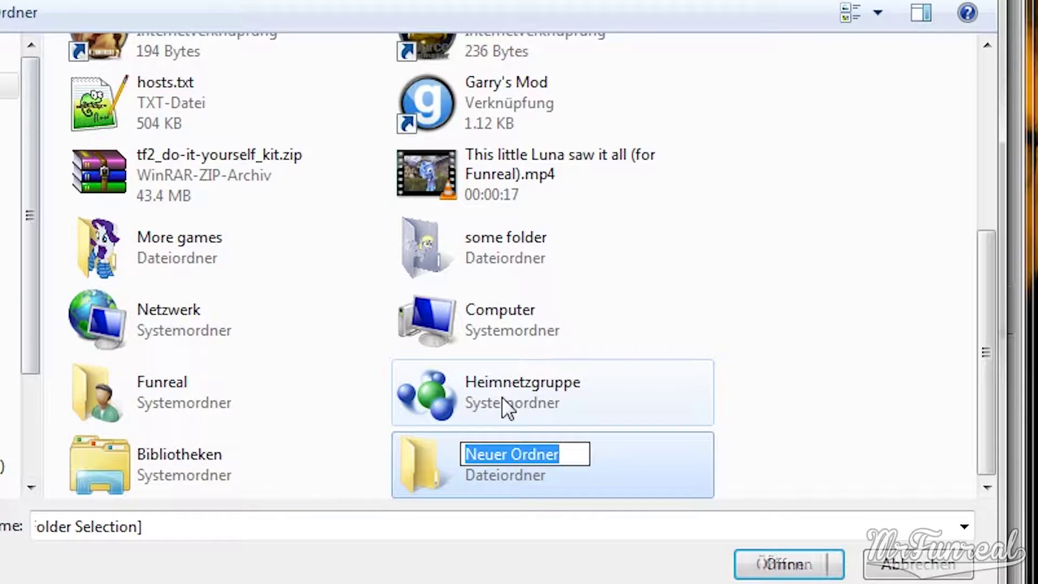
pyautogui.write('Pilot')
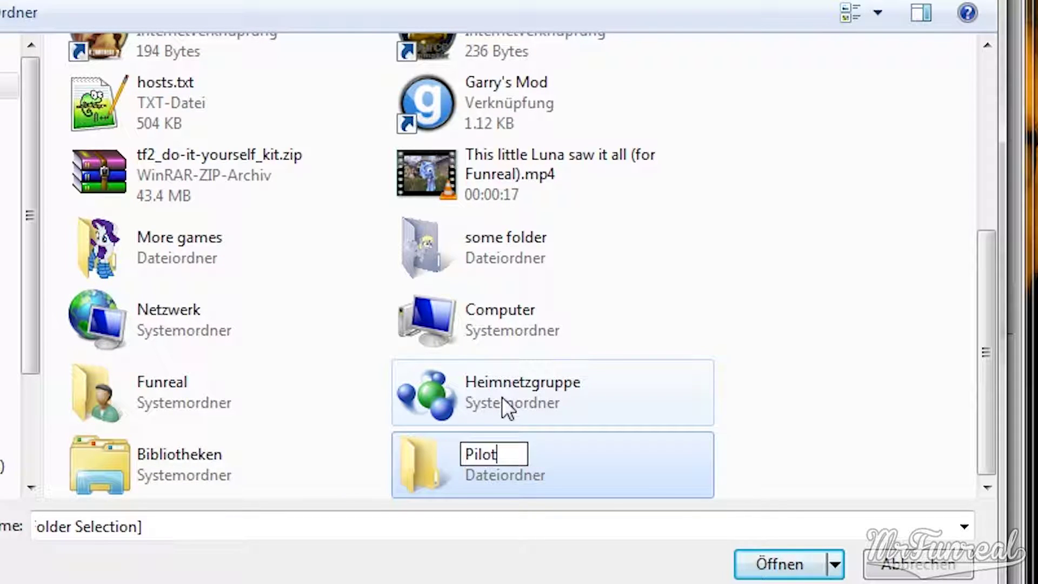
pyautogui.press('Return')
pyautogui.click(585, 451)
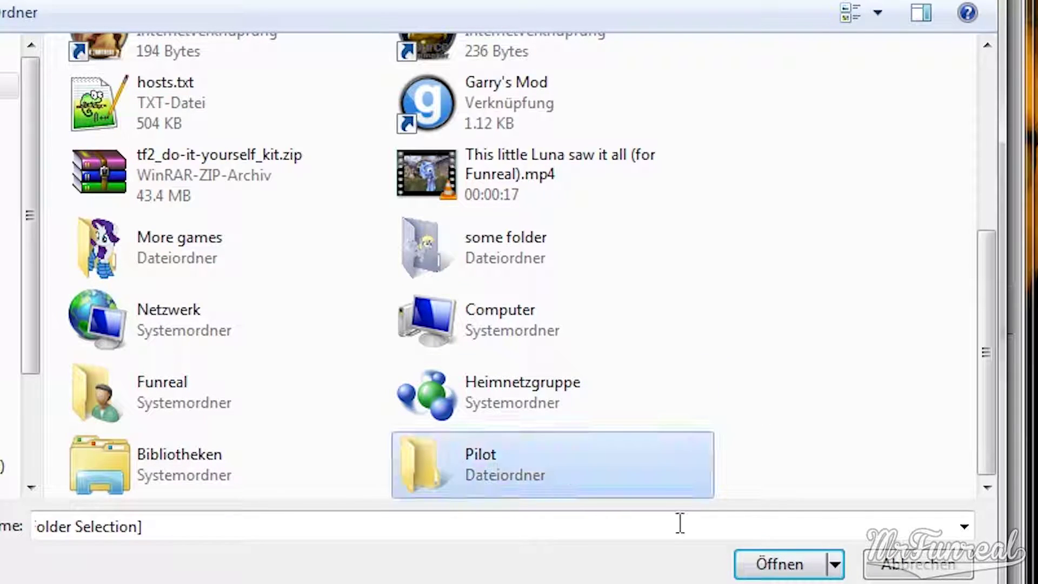
pyautogui.click(777, 563)
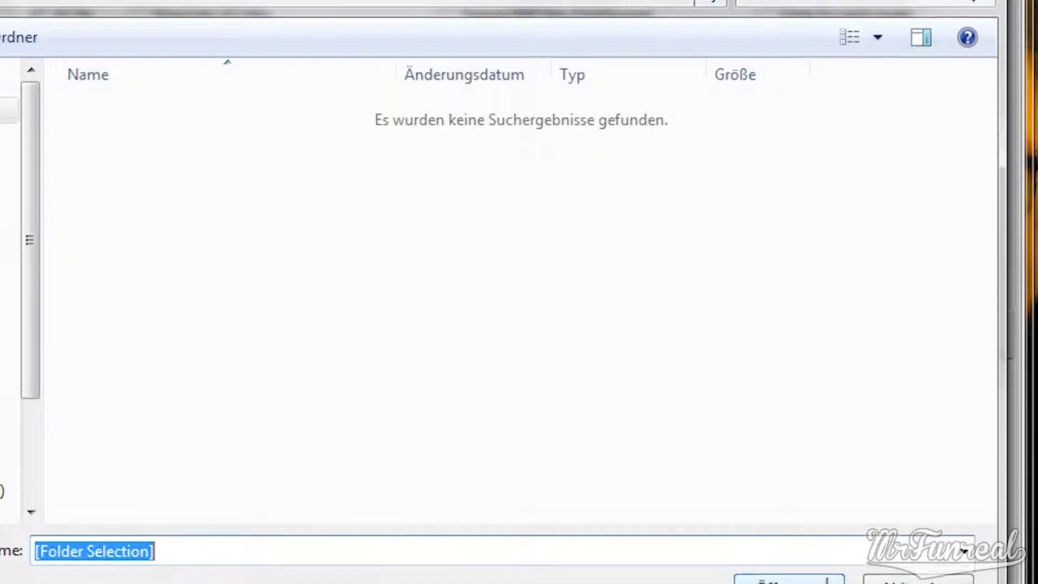
pyautogui.click(779, 564)
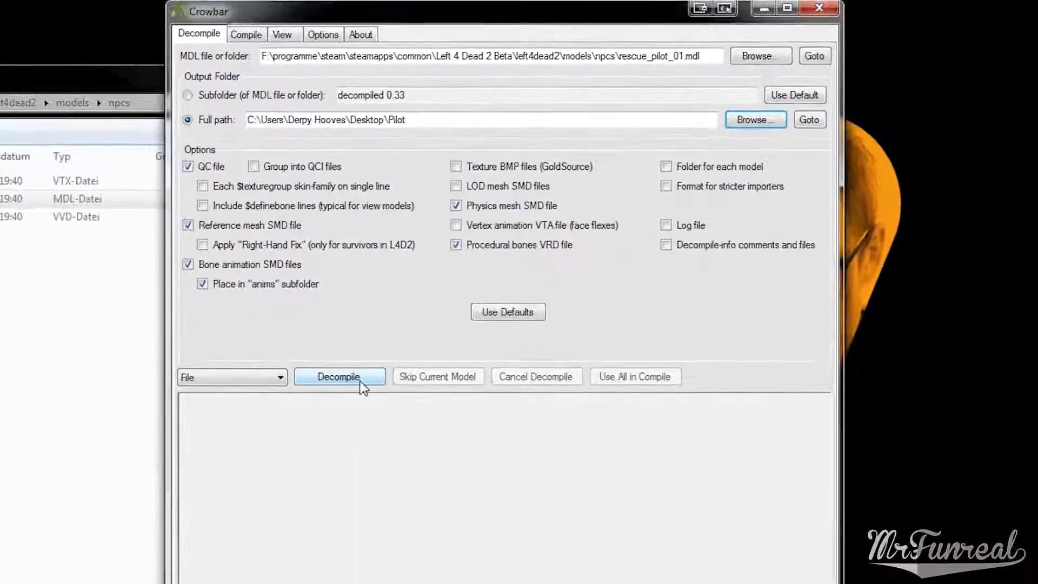
# Decompile rescue_pilot_01.mdl into Pilot, check the log finished, then close Crowbar and minimize Explorer
pyautogui.click(302, 564)
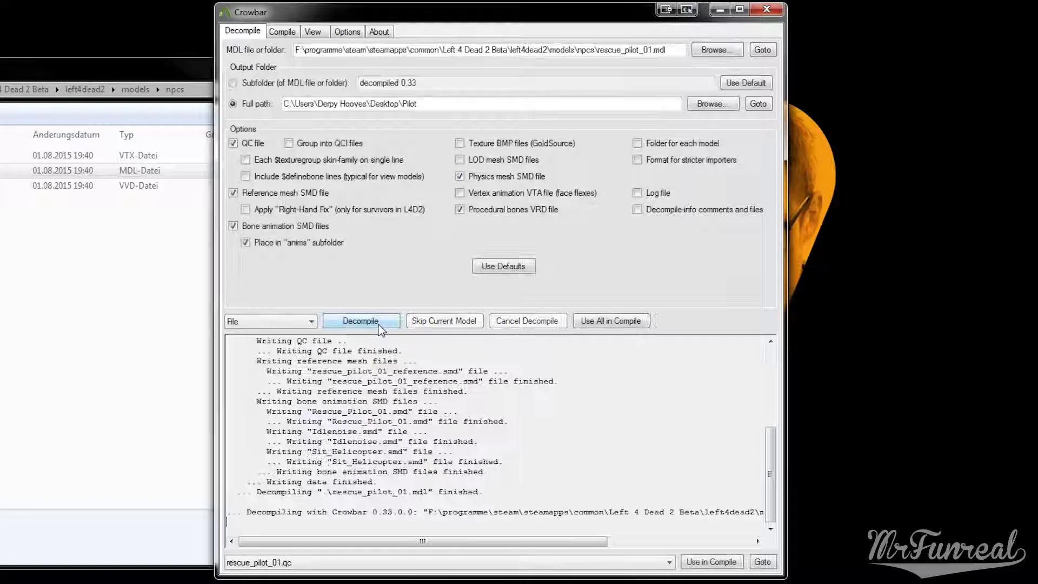
pyautogui.moveTo(770, 475); pyautogui.dragTo(770, 378)
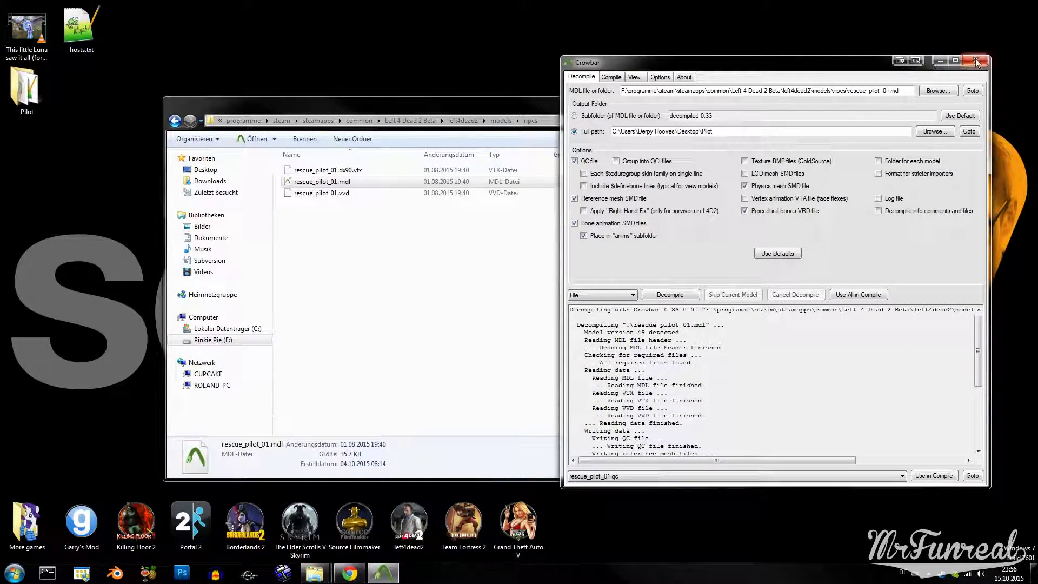
pyautogui.click(929, 50)
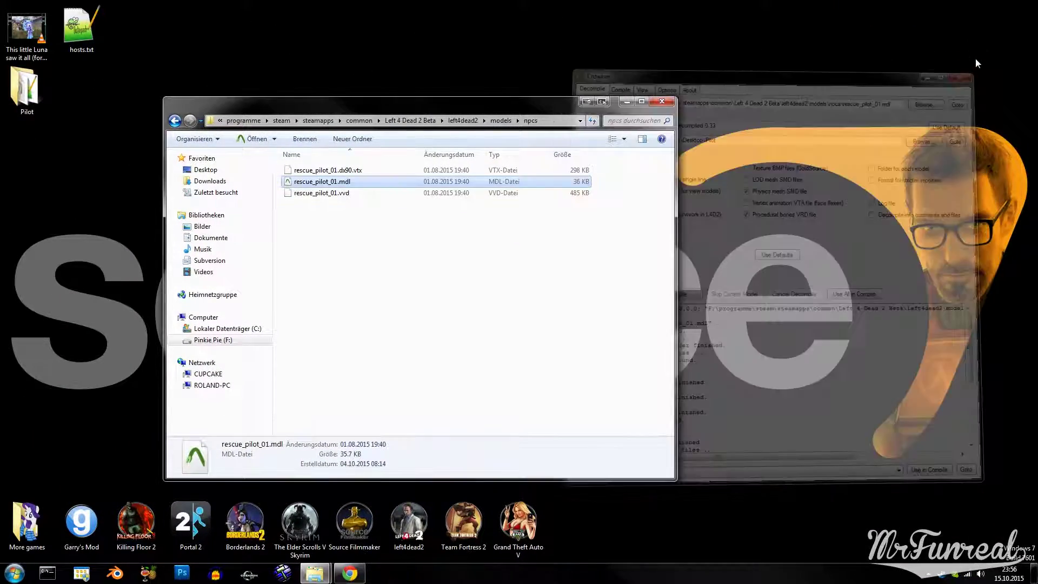
pyautogui.click(626, 102)
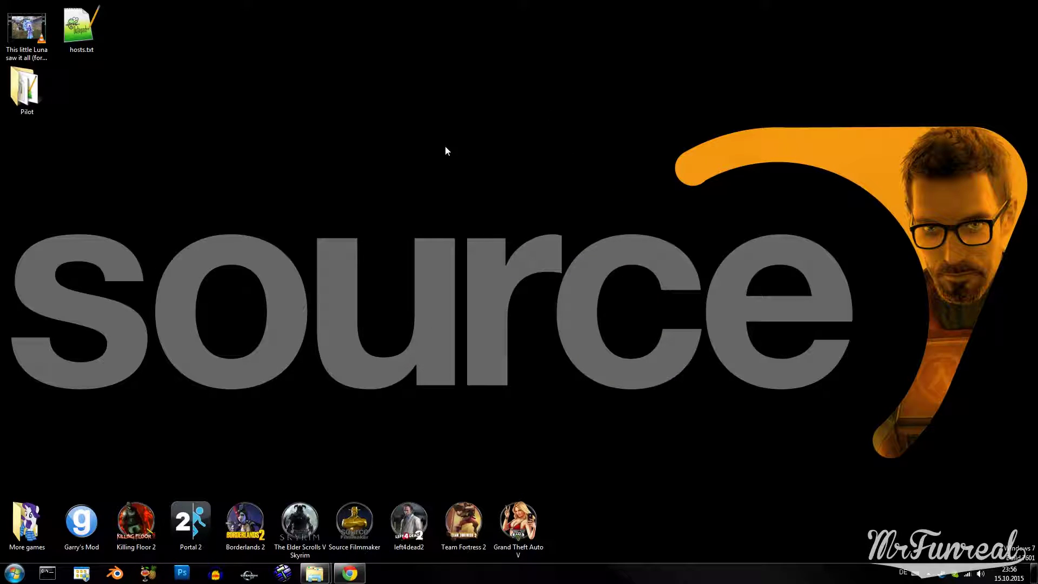
# Inspect the Pilot folder and its rescue_pilot_01_anims subfolder, then launch Blender
pyautogui.doubleClick(22, 98)
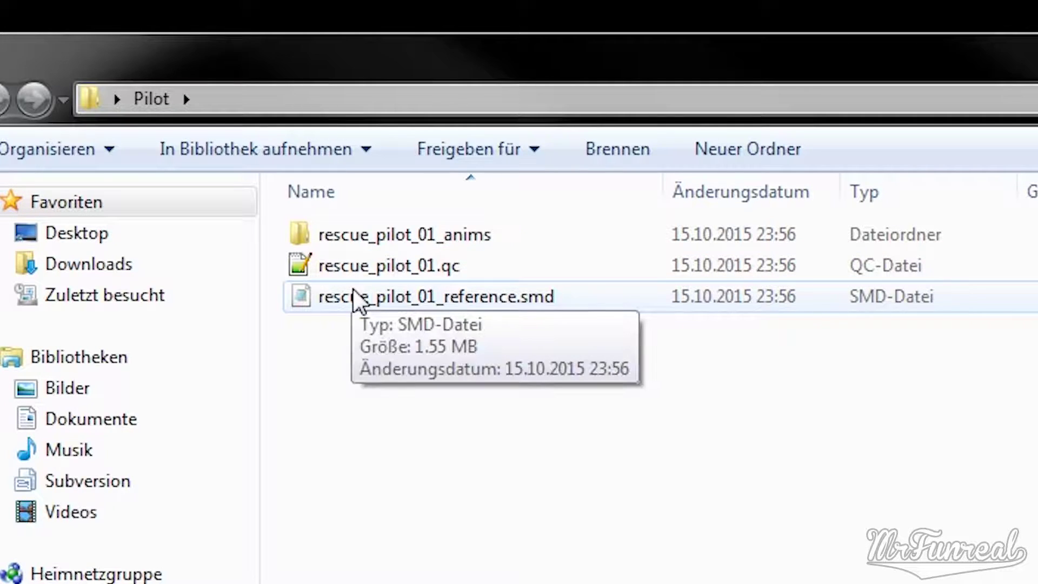
pyautogui.doubleClick(397, 237)
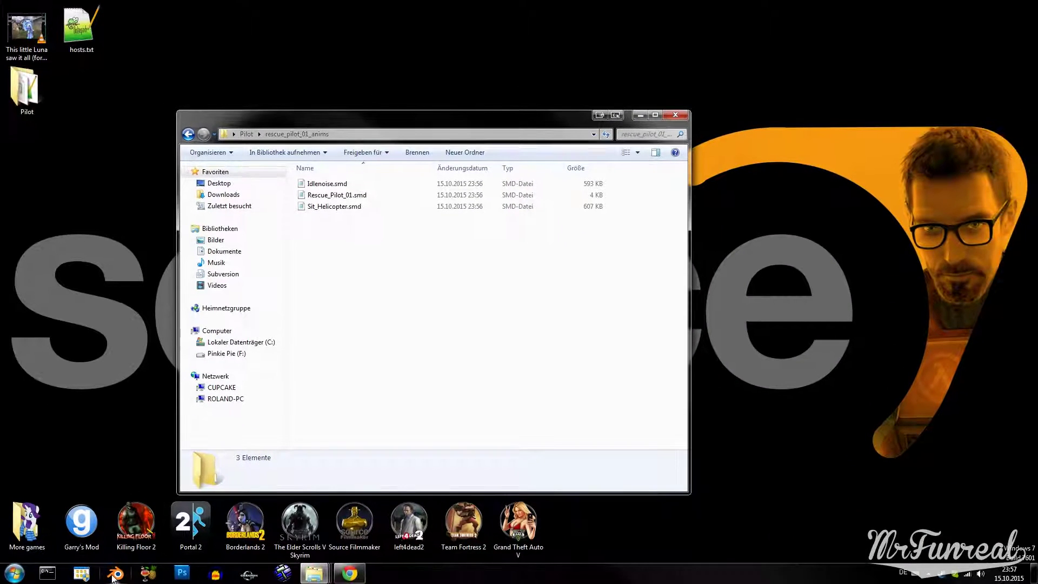
pyautogui.click(114, 574)
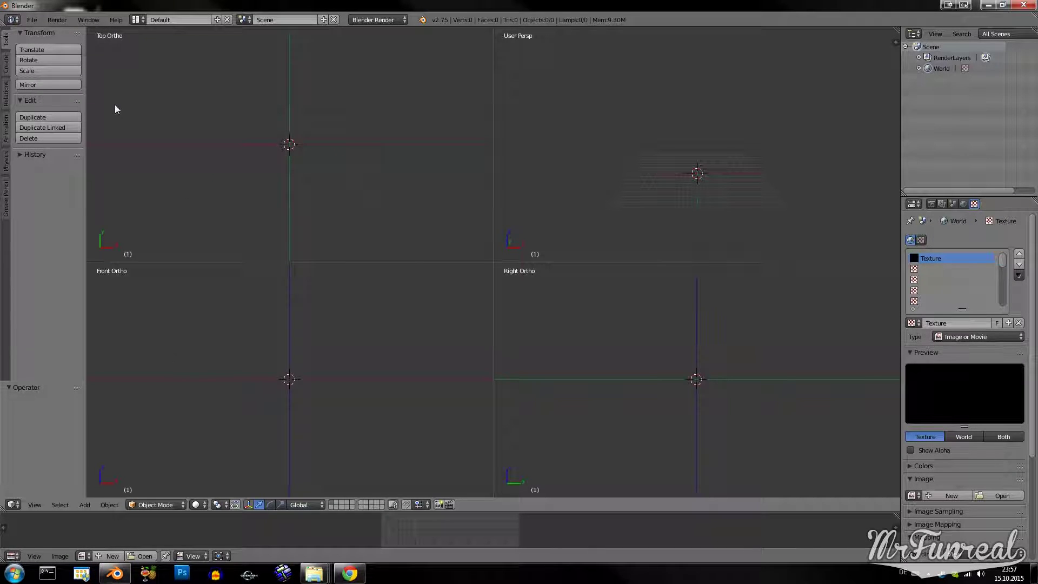
# Import Desktop\Pilot\rescue_pilot_01_reference.smd with the Source Engine (.smd, .vta, .dmx, .qc) importer
pyautogui.click(32, 20)
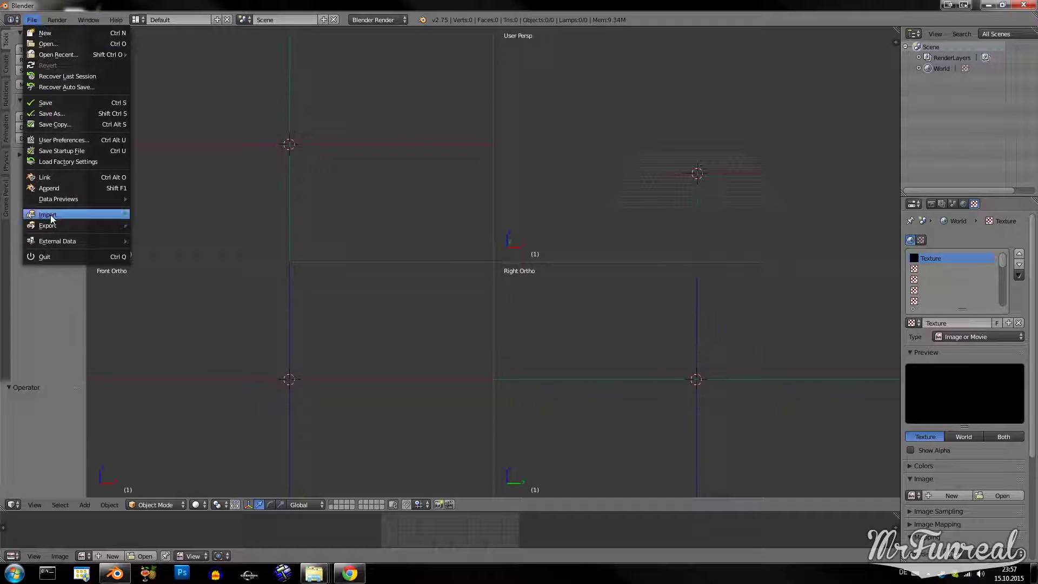
pyautogui.moveTo(51, 216)
pyautogui.click(186, 267)
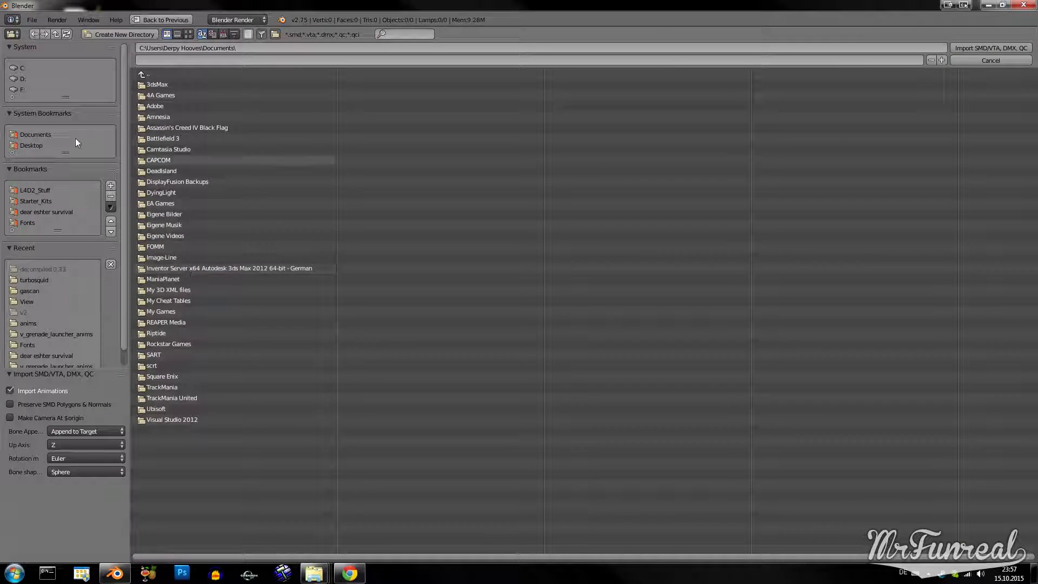
pyautogui.click(34, 147)
pyautogui.click(156, 96)
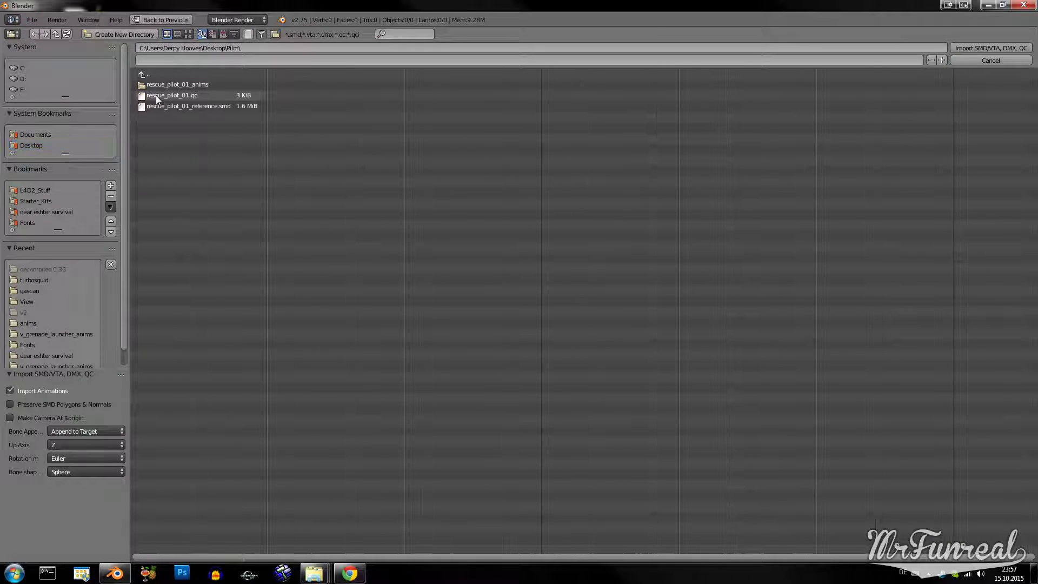
pyautogui.doubleClick(199, 105)
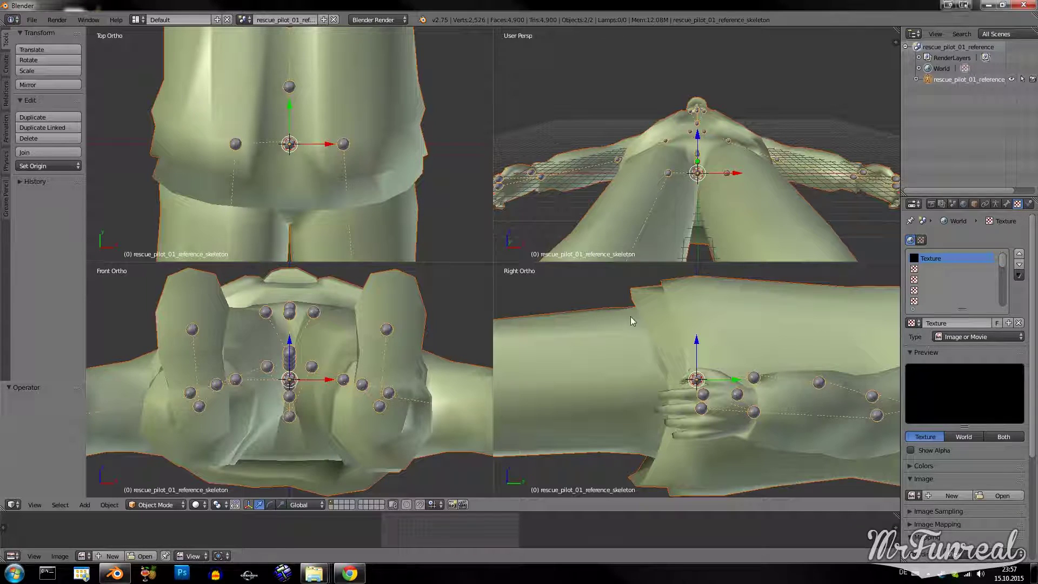
# View the imported pilot model from above and select it
pyautogui.scroll(-5, 718, 135)
pyautogui.moveTo(718, 135); pyautogui.dragTo(847, 136, button='middle')
pyautogui.rightClick(789, 173)
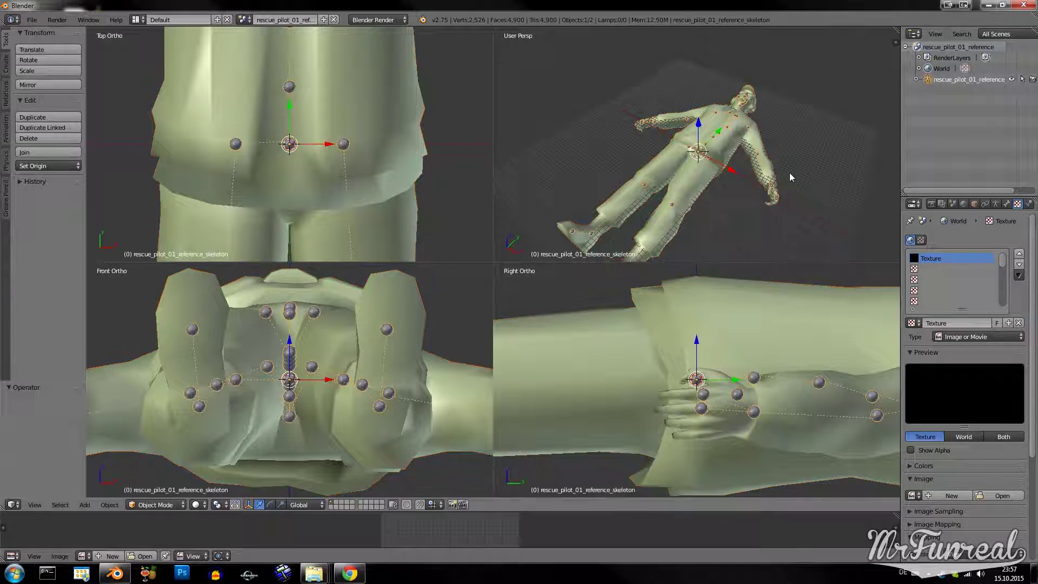